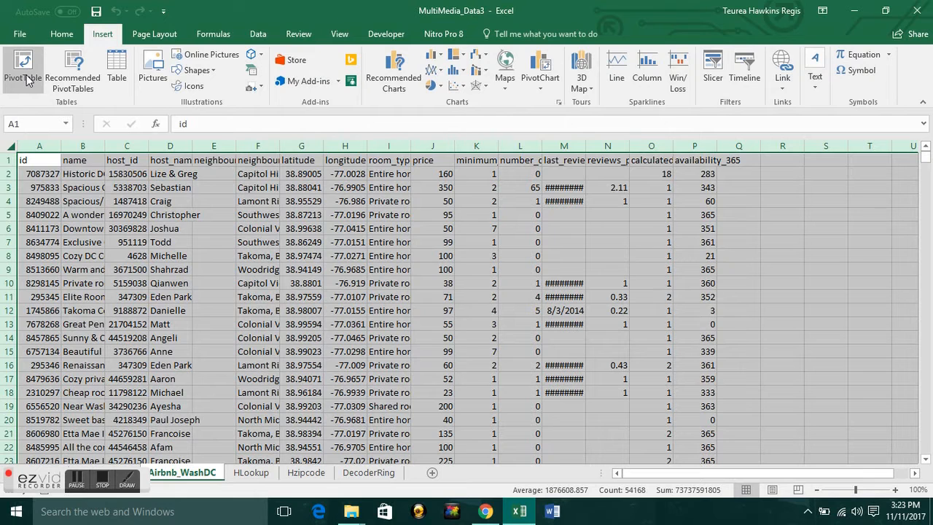
# - Insert a PivotTable from the selected data on a new worksheet, with neighbourhood as columns, room_type as rows and price as values
pyautogui.click(24, 70)
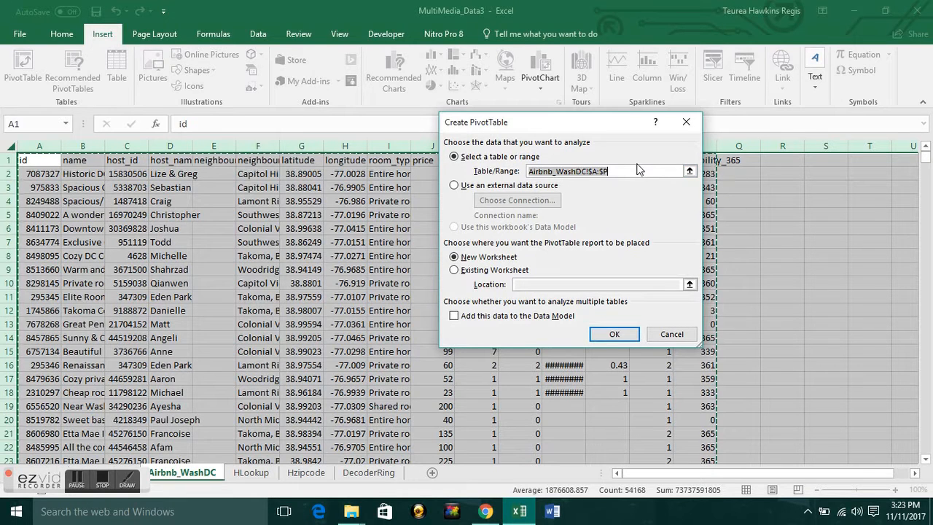
pyautogui.click(614, 334)
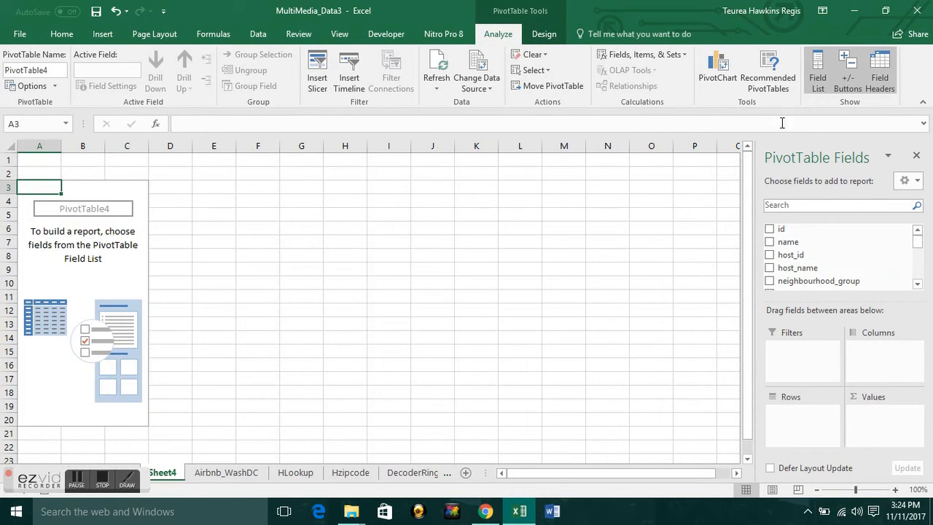
pyautogui.moveTo(919, 244); pyautogui.dragTo(889, 367)
pyautogui.moveTo(918, 249); pyautogui.dragTo(918, 252)
pyautogui.moveTo(823, 273); pyautogui.dragTo(875, 419)
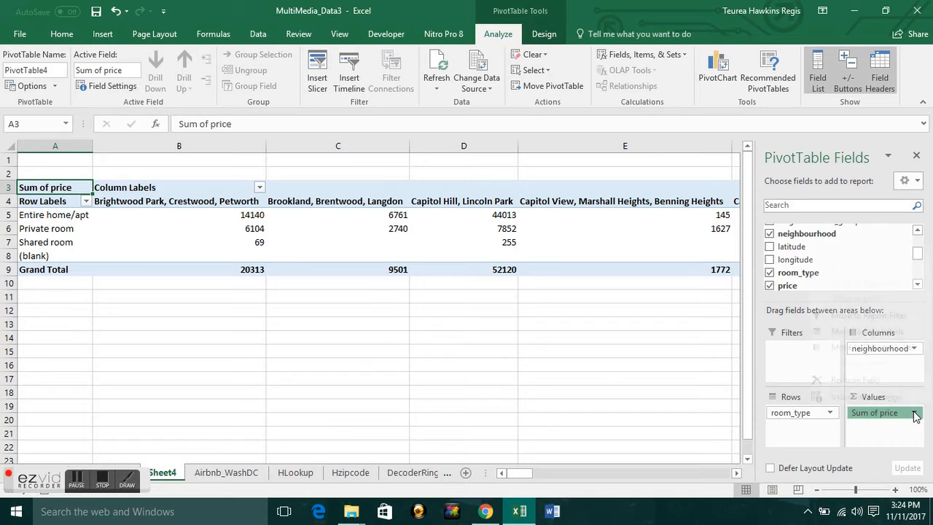
# - Change the price value field to summarize by Average
pyautogui.click(915, 414)
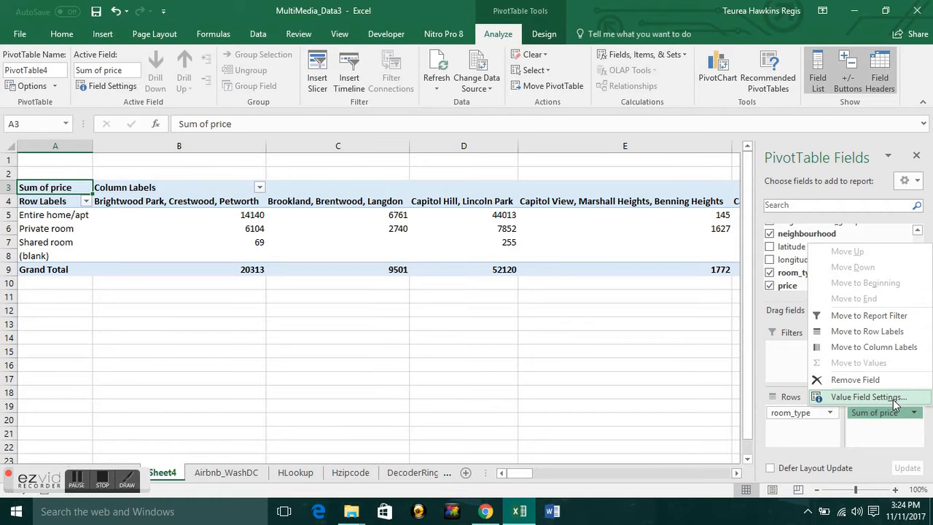
pyautogui.click(868, 396)
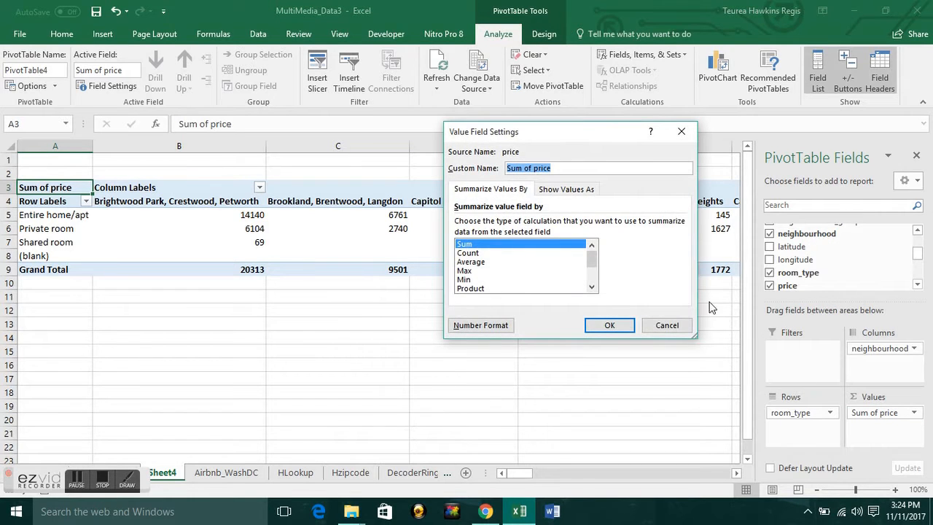
pyautogui.click(498, 264)
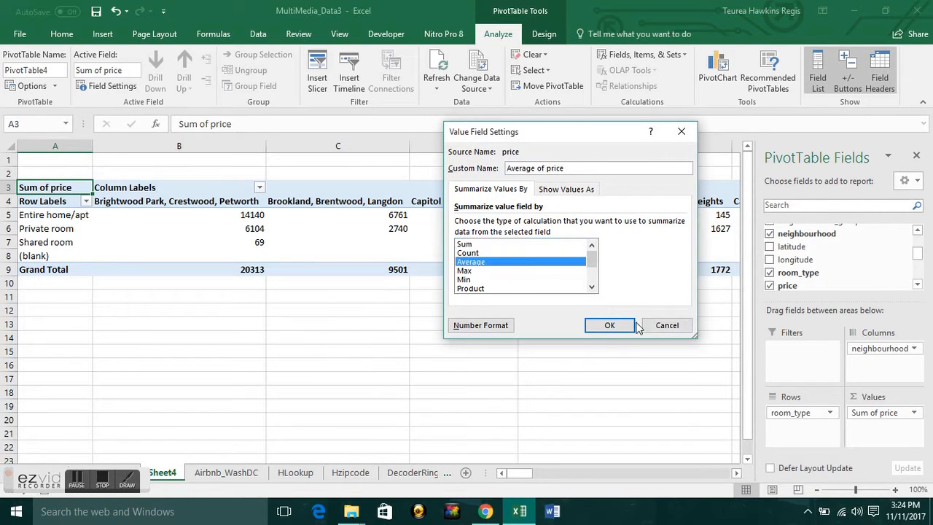
pyautogui.click(609, 326)
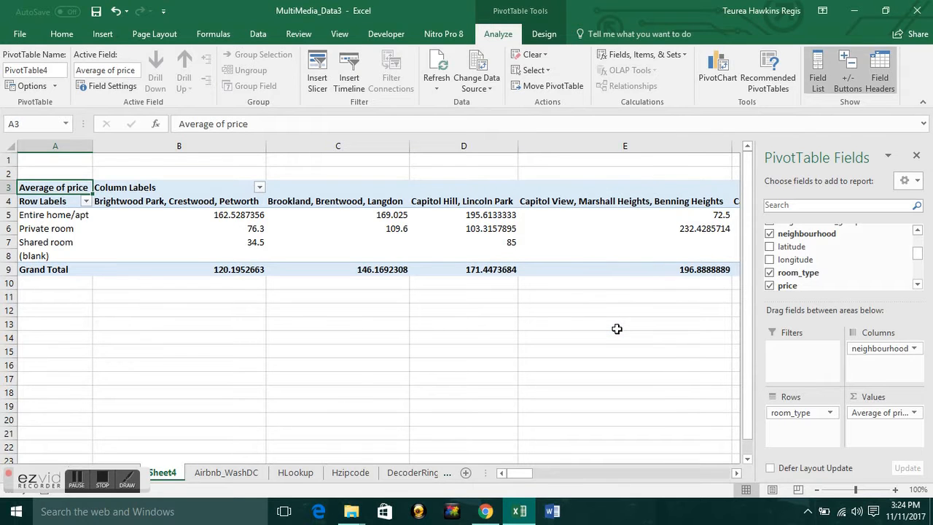
# - Filter the minimum_nights field to exclude the values 2, 3 and 4
pyautogui.moveTo(920, 255)
pyautogui.mouseDown()
pyautogui.moveTo(919, 242)
pyautogui.moveTo(916, 264)
pyautogui.mouseUp()
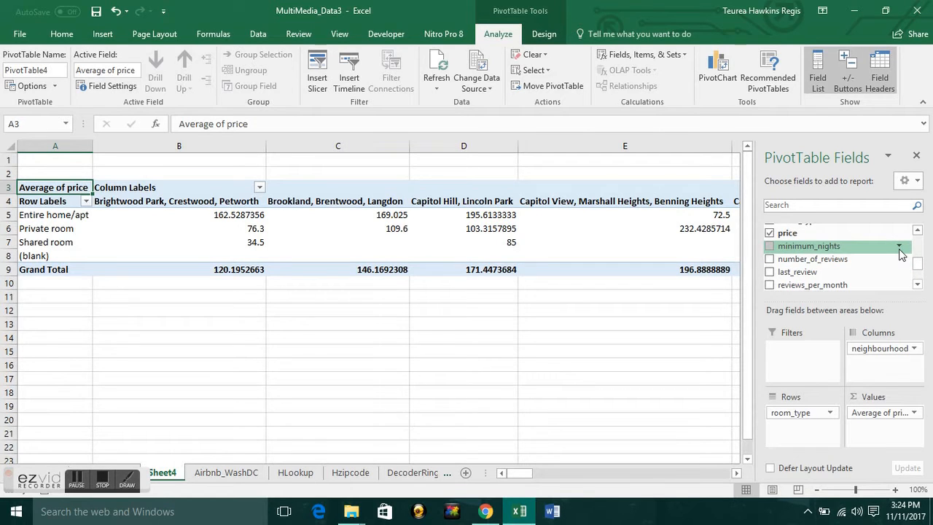
pyautogui.click(900, 248)
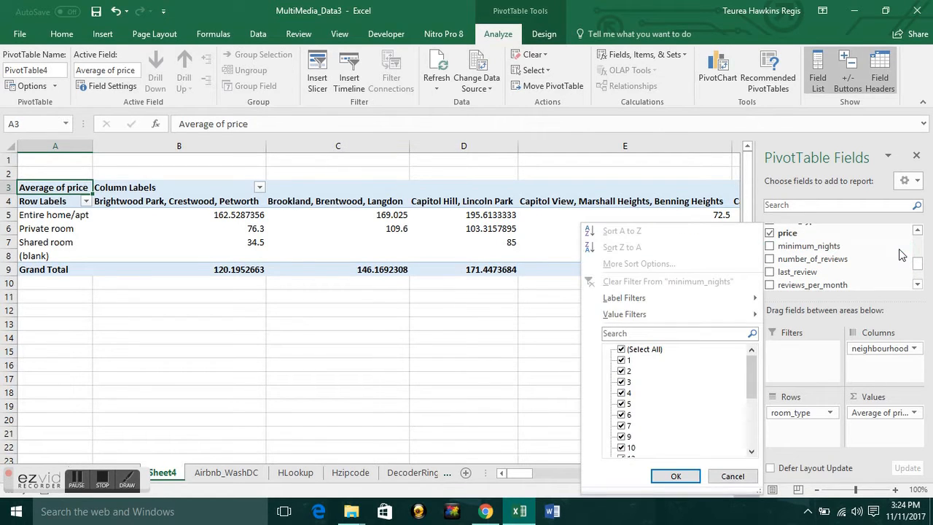
pyautogui.moveTo(755, 367)
pyautogui.mouseDown()
pyautogui.moveTo(751, 414)
pyautogui.moveTo(753, 361)
pyautogui.mouseUp()
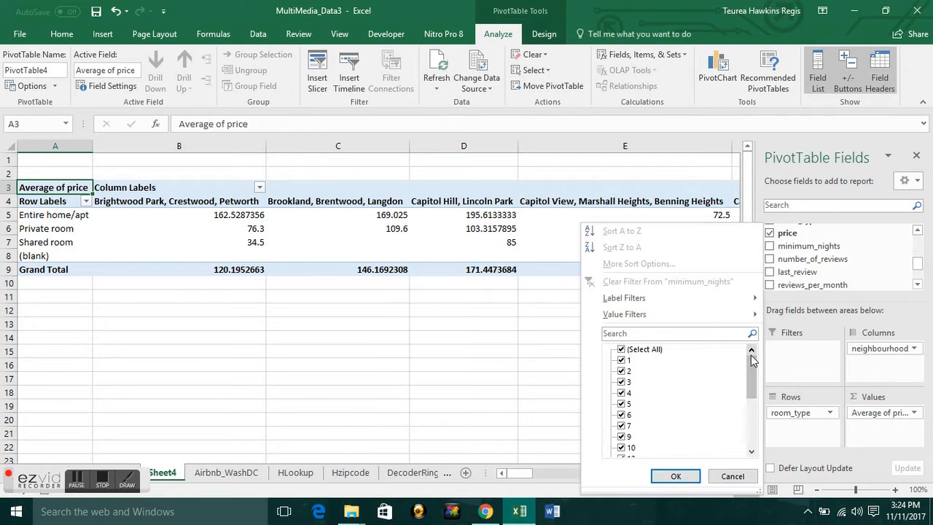
pyautogui.click(626, 372)
pyautogui.click(625, 383)
pyautogui.click(625, 394)
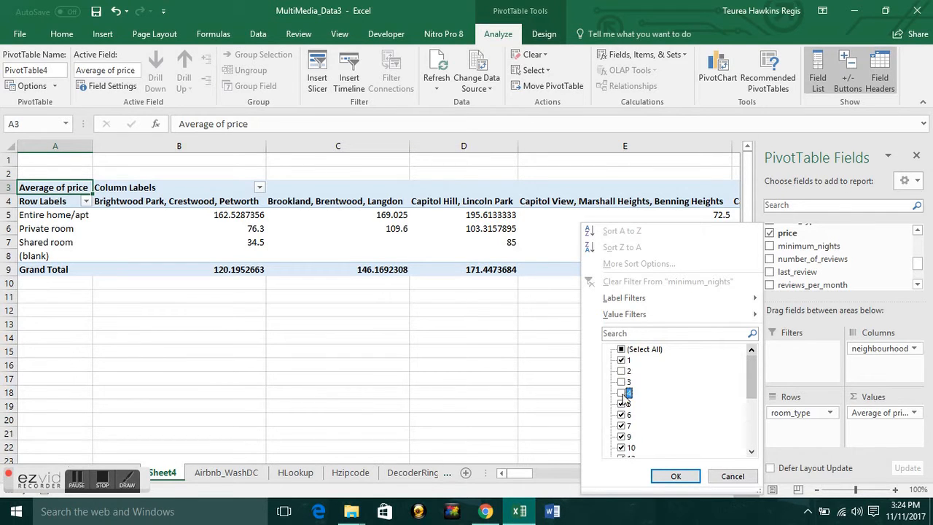
pyautogui.click(668, 479)
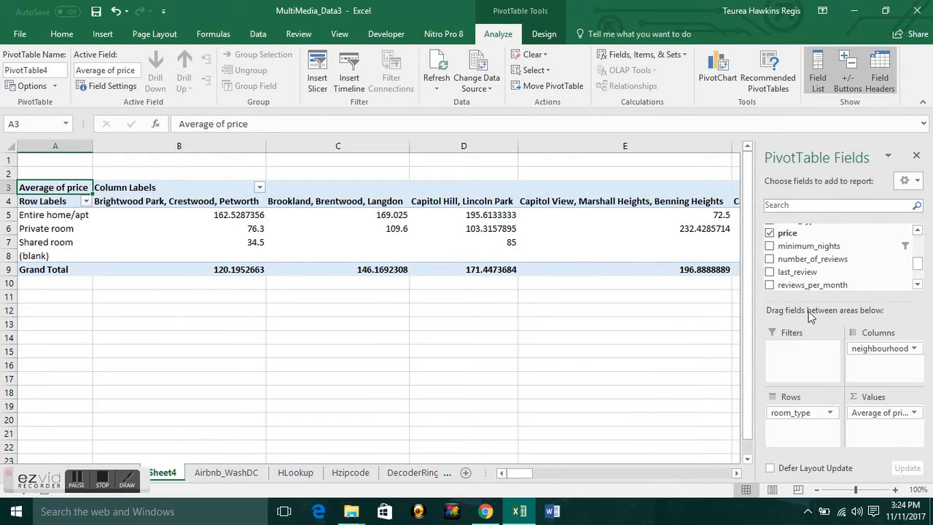
# - Add minimum_nights as a report filter and look across the average prices to the Grand Total column
pyautogui.moveTo(822, 250); pyautogui.dragTo(794, 363)
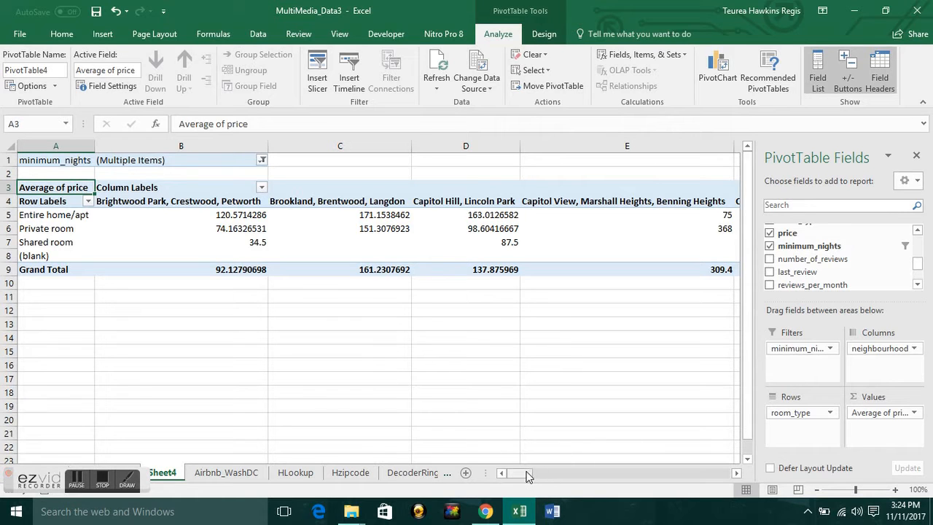
pyautogui.moveTo(525, 475); pyautogui.dragTo(724, 481)
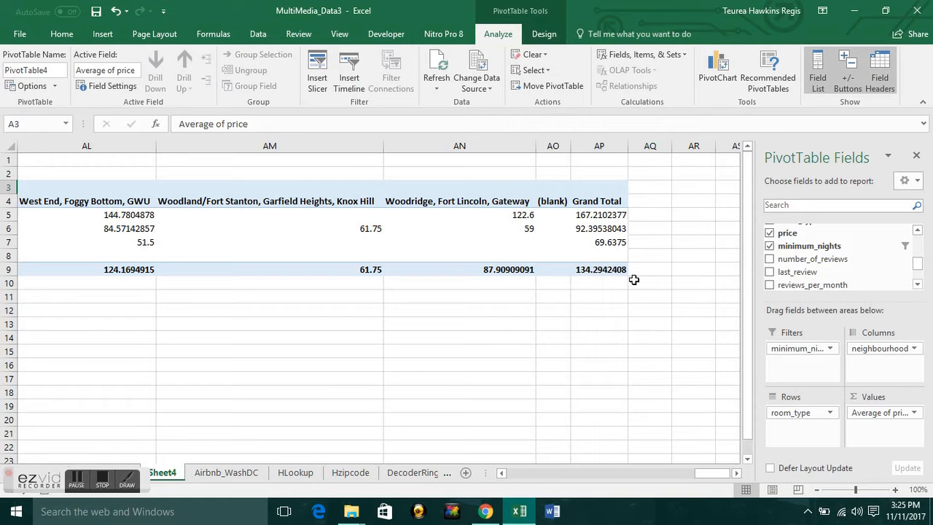
pyautogui.moveTo(713, 474); pyautogui.dragTo(520, 486)
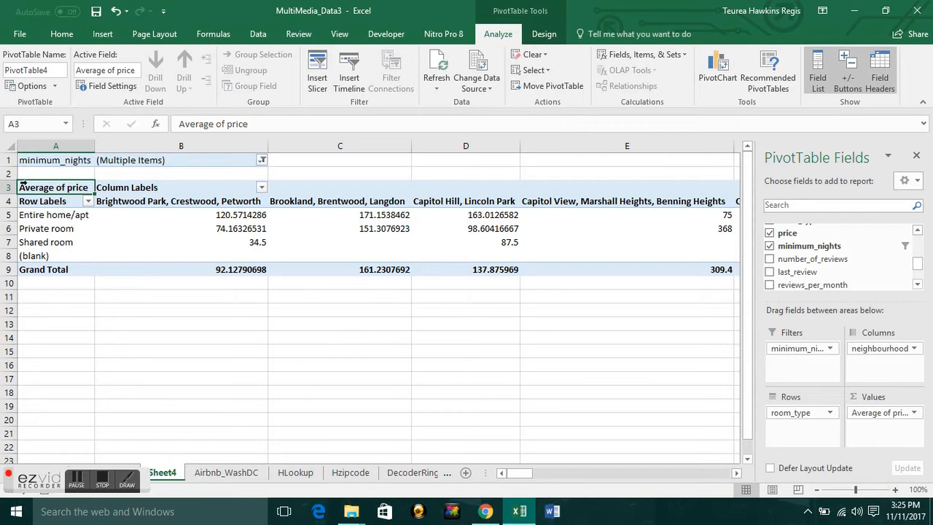
# - Reset the minimum_nights report filter to all values and exclude 2, 3 and 4 again
pyautogui.click(262, 161)
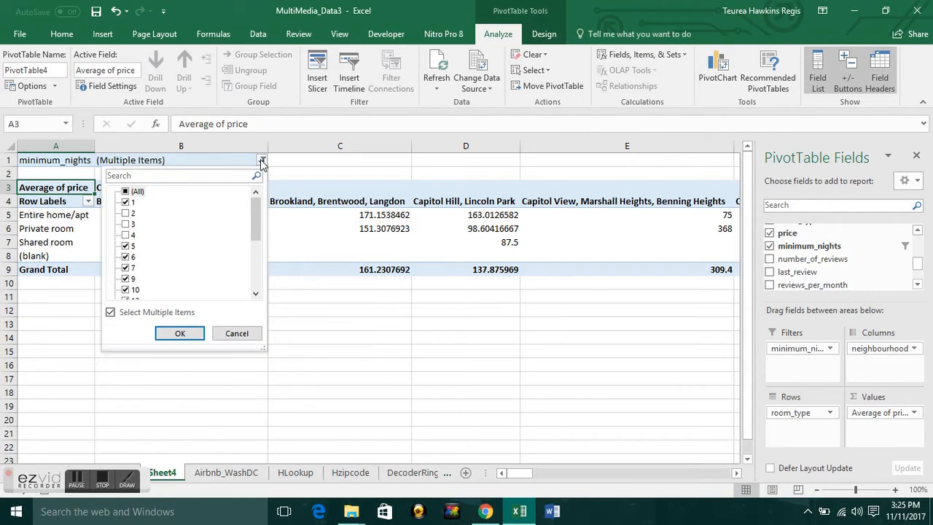
pyautogui.click(125, 192)
pyautogui.click(126, 193)
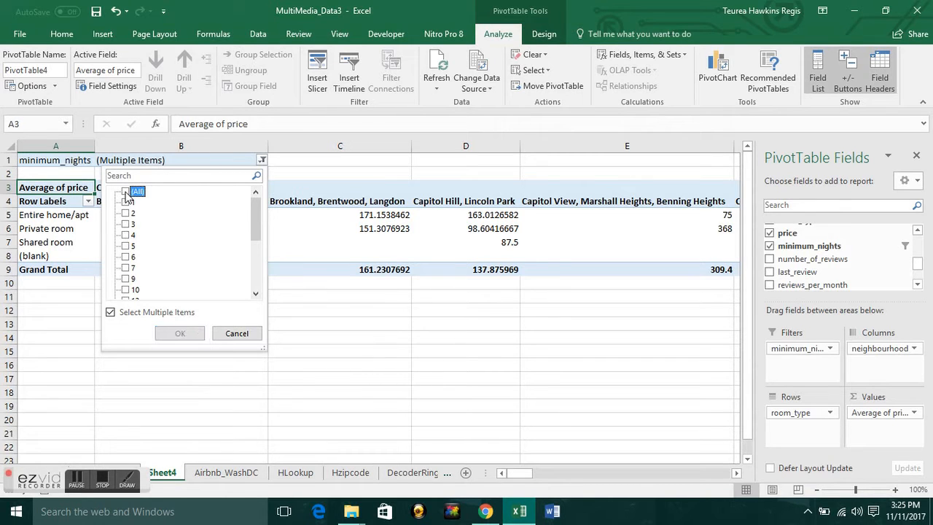
pyautogui.click(126, 193)
pyautogui.click(126, 213)
pyautogui.click(125, 224)
pyautogui.click(125, 235)
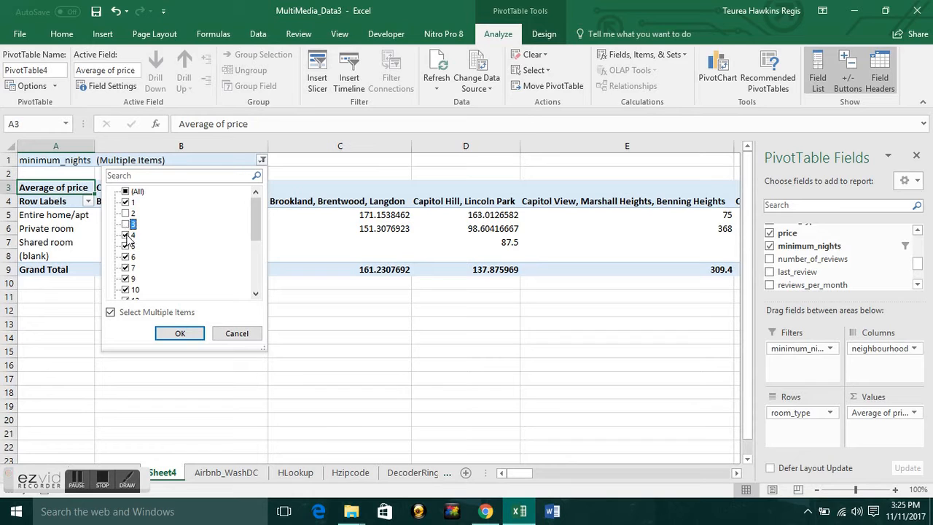
pyautogui.click(180, 334)
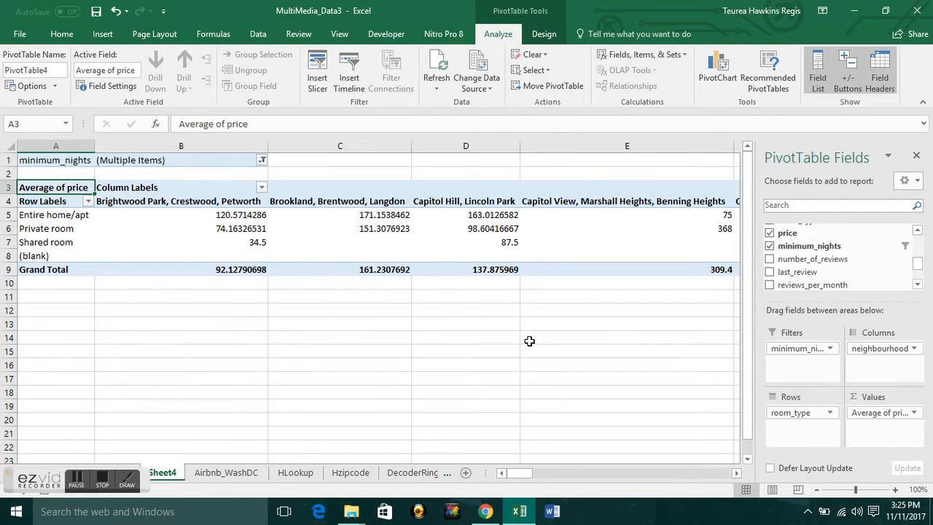
# - Insert a Clustered Column PivotChart from the PivotTable and move it below the table's data
pyautogui.click(709, 85)
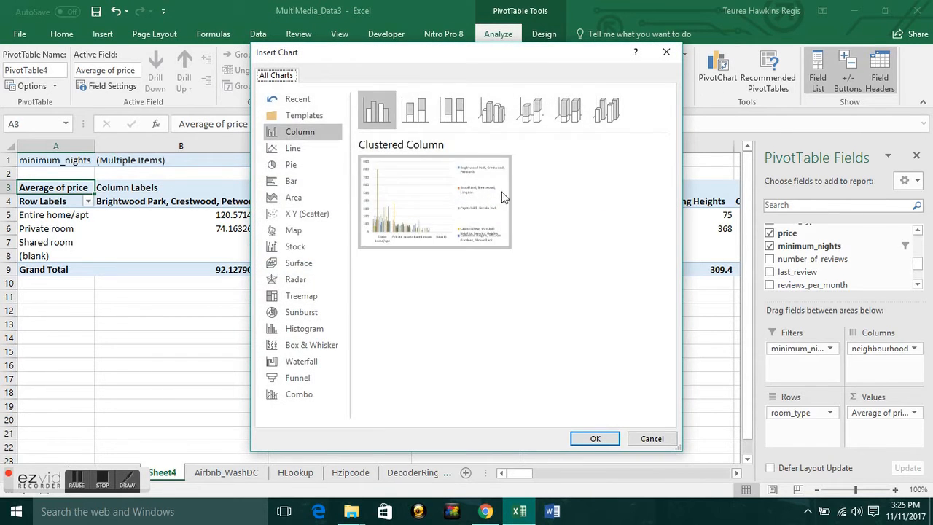
pyautogui.moveTo(455, 210)
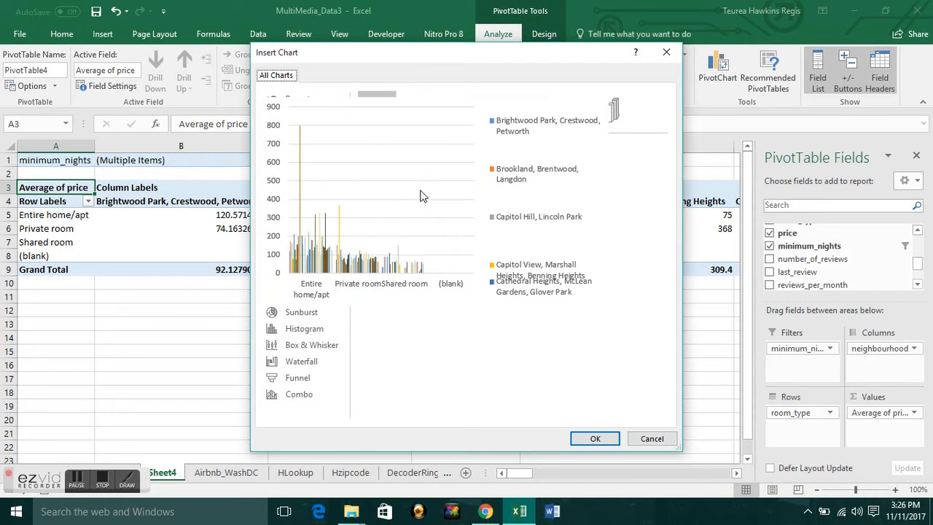
pyautogui.click(594, 438)
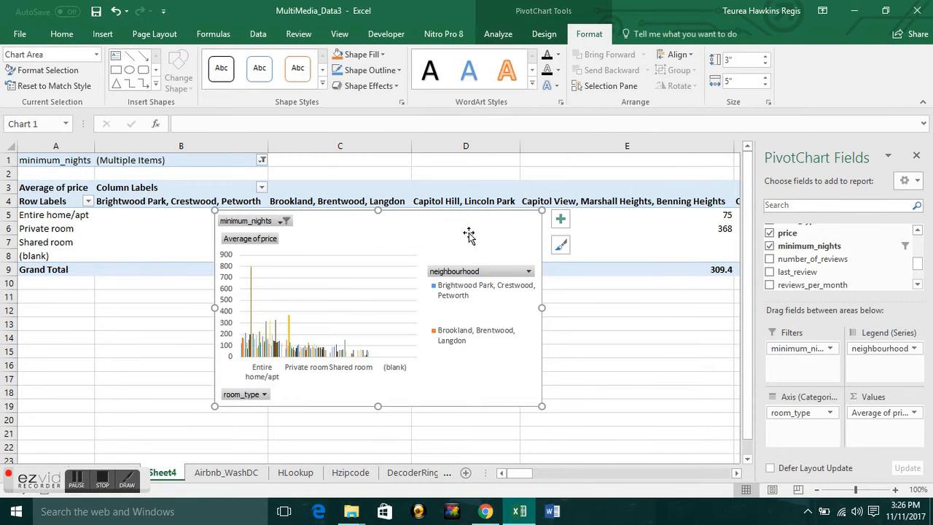
pyautogui.moveTo(469, 230)
pyautogui.mouseDown()
pyautogui.moveTo(501, 304)
pyautogui.moveTo(566, 333)
pyautogui.moveTo(566, 312)
pyautogui.mouseUp()
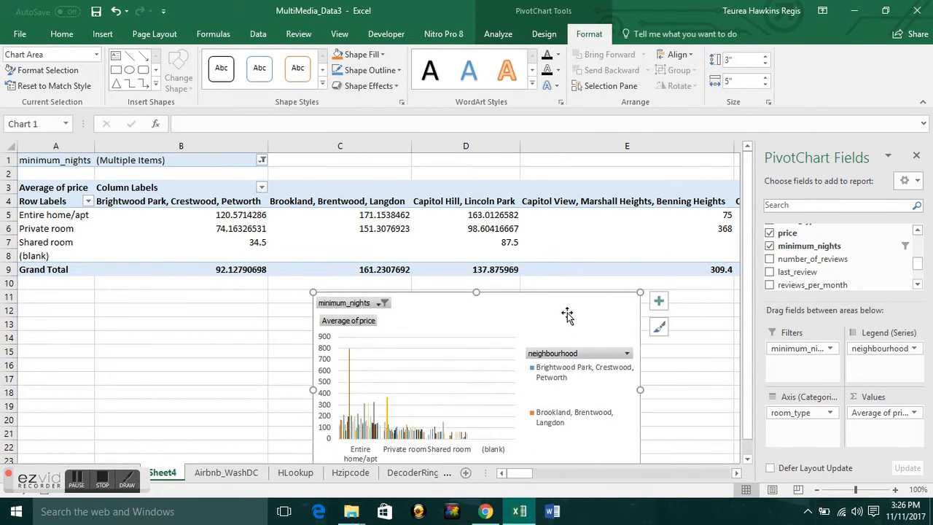
pyautogui.moveTo(746, 328); pyautogui.dragTo(746, 321)
pyautogui.moveTo(563, 314)
pyautogui.mouseDown()
pyautogui.moveTo(563, 303)
pyautogui.moveTo(564, 310)
pyautogui.mouseUp()
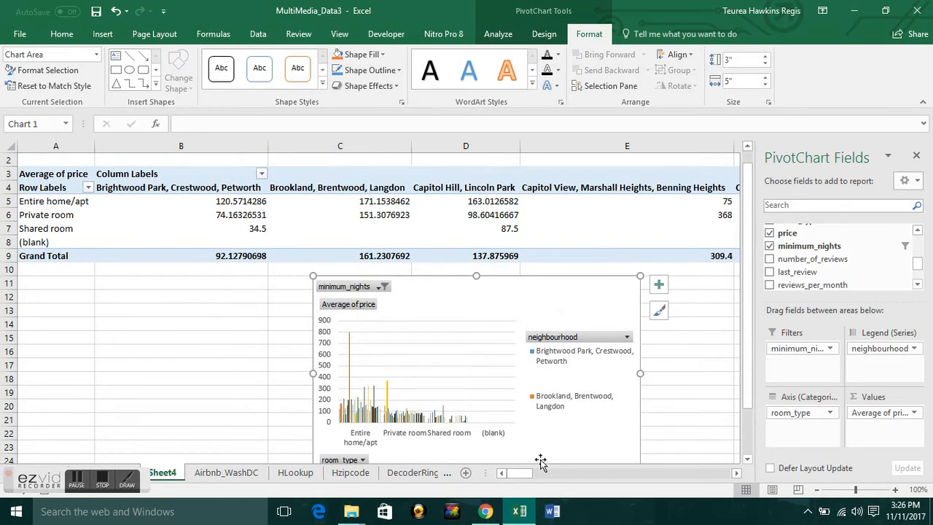
# - Check the chart's minimum_nights filter options and exclude Private room with its room_type filter
pyautogui.click(385, 287)
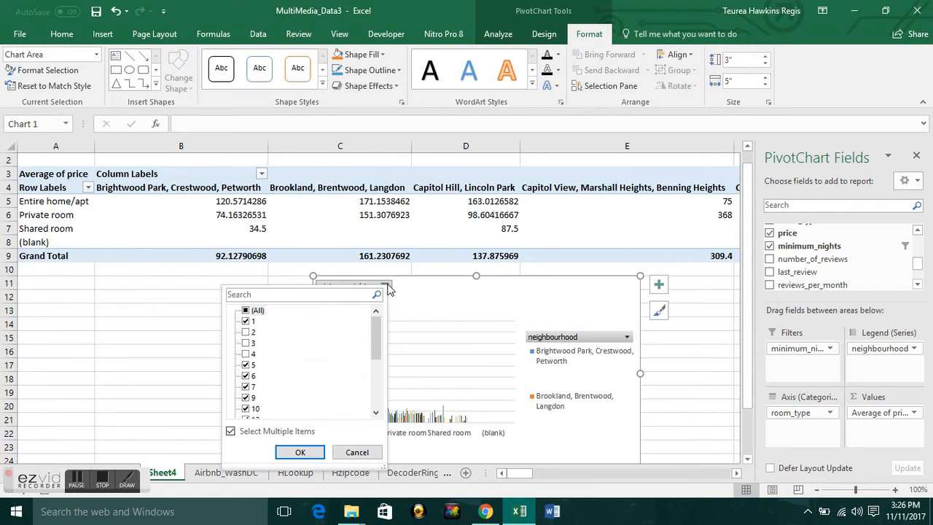
pyautogui.click(386, 288)
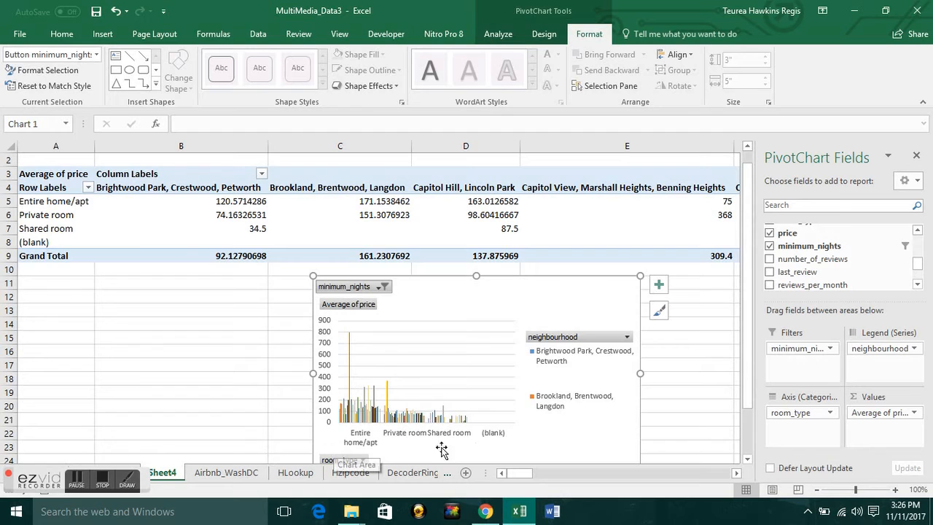
pyautogui.click(362, 460)
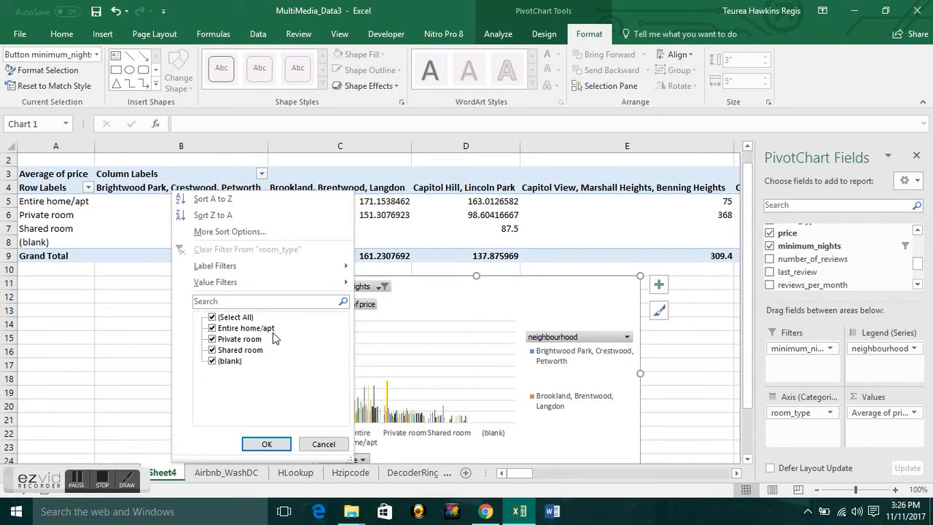
pyautogui.click(218, 342)
pyautogui.click(213, 339)
pyautogui.click(262, 444)
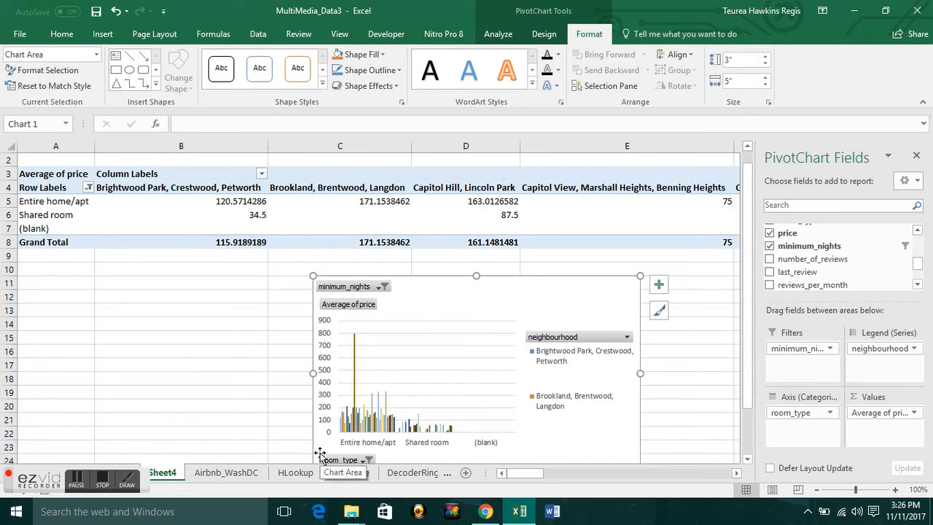
# - Include Private room again in the chart's room_type filter
pyautogui.click(361, 461)
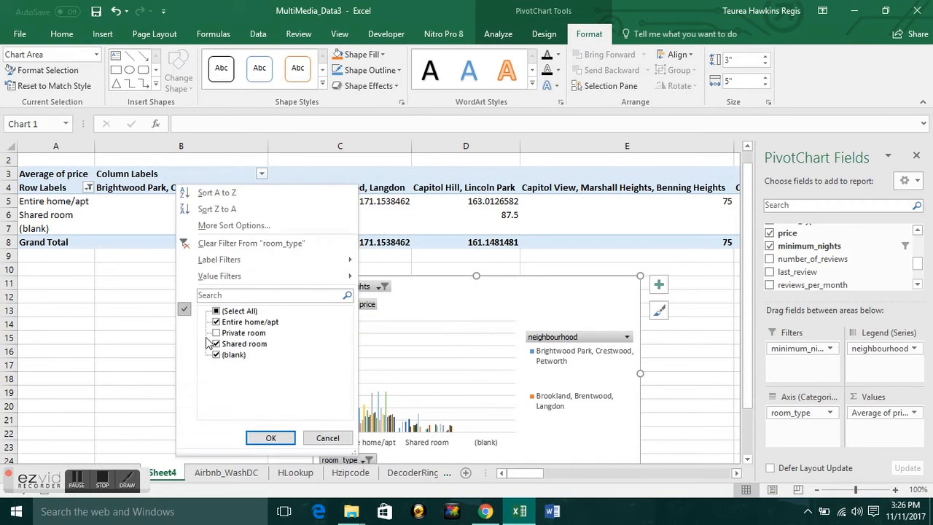
pyautogui.click(218, 333)
pyautogui.click(270, 437)
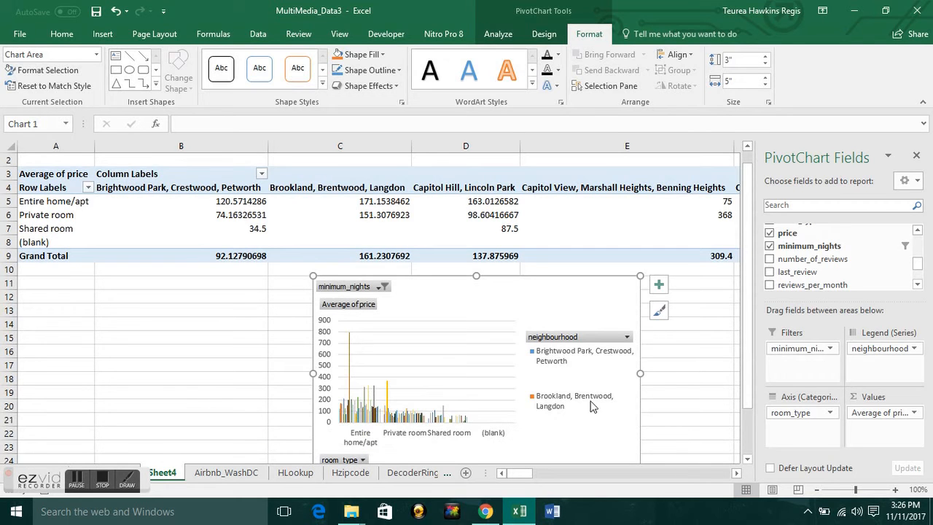
# - Browse the chart styles and recolor the chart with the second Colorful palette of blues and greys
pyautogui.click(661, 315)
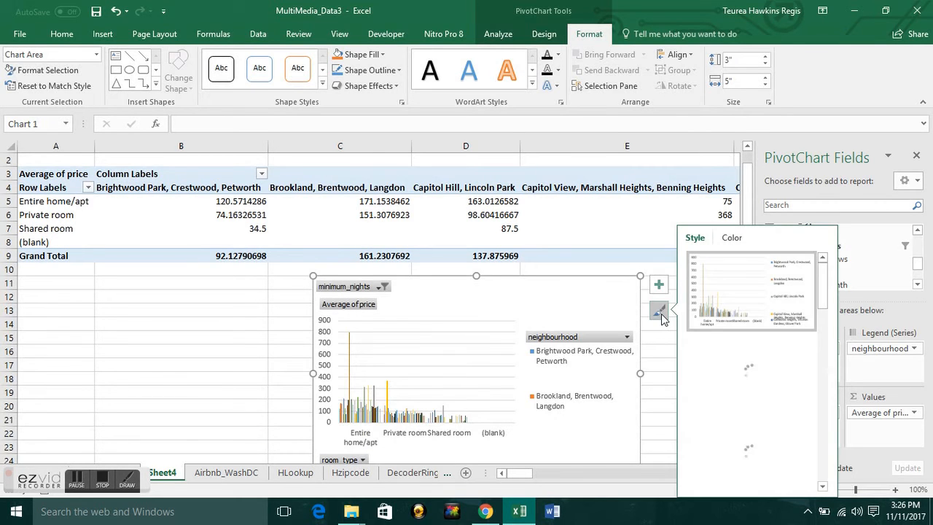
pyautogui.moveTo(823, 287); pyautogui.dragTo(821, 321)
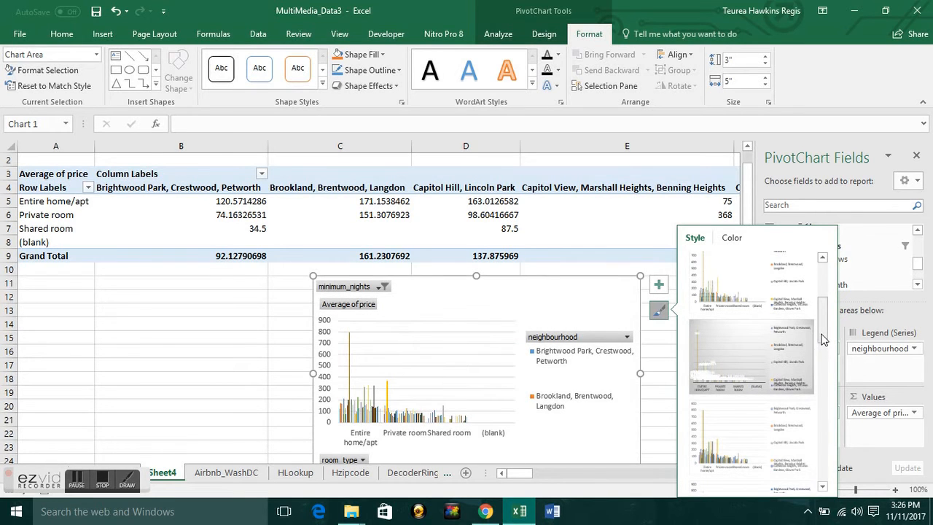
pyautogui.moveTo(823, 339); pyautogui.dragTo(824, 296)
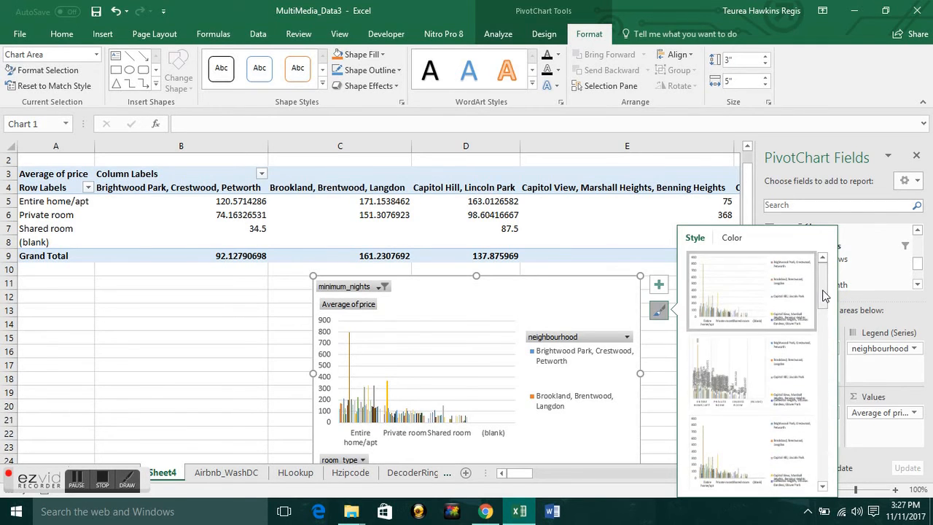
pyautogui.click(740, 241)
pyautogui.click(733, 308)
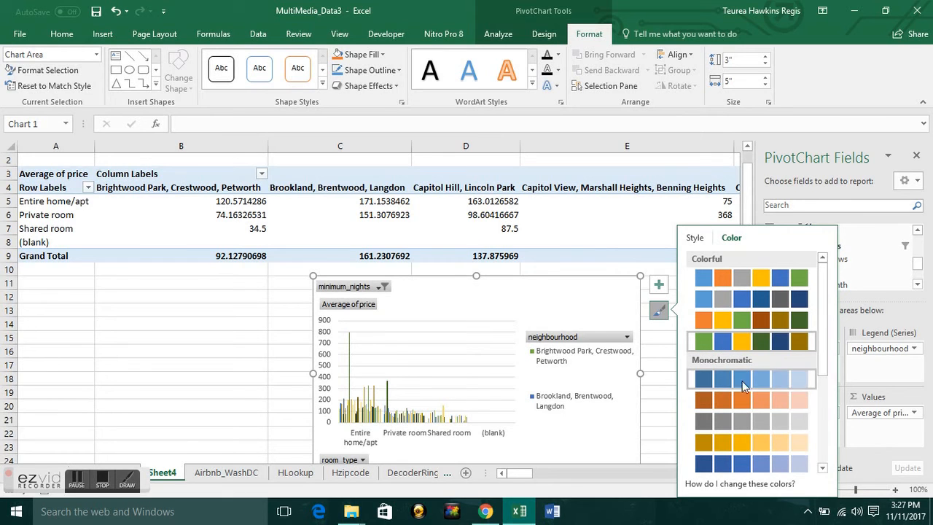
pyautogui.moveTo(828, 323)
pyautogui.mouseDown()
pyautogui.moveTo(822, 418)
pyautogui.moveTo(823, 314)
pyautogui.mouseUp()
pyautogui.click(772, 301)
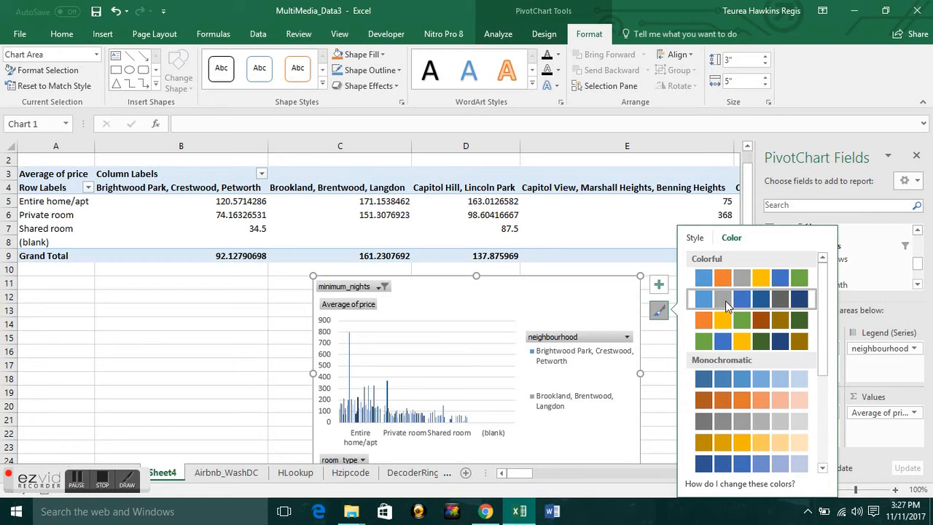
pyautogui.click(662, 311)
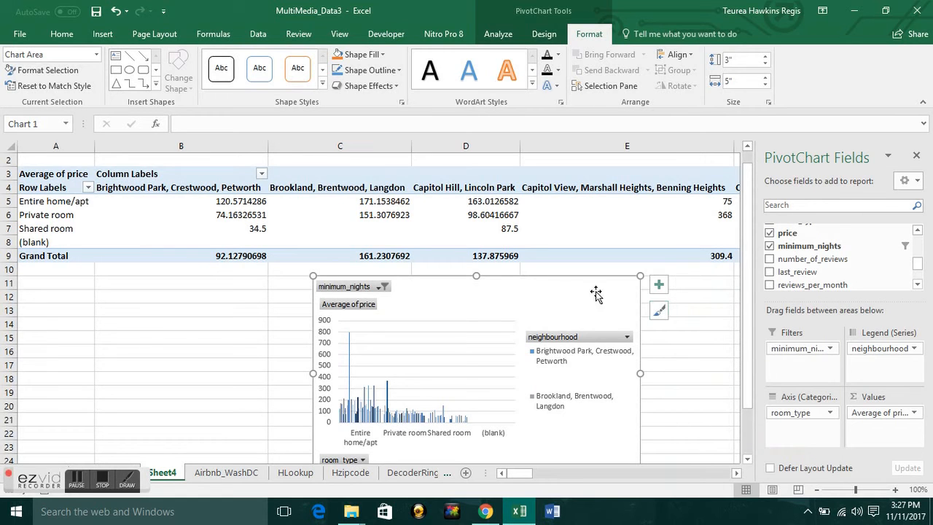
# - Resize the chart to about 2.81" high by 5.85" wide and apply the blue WordArt style to its text
pyautogui.moveTo(640, 277); pyautogui.dragTo(729, 137)
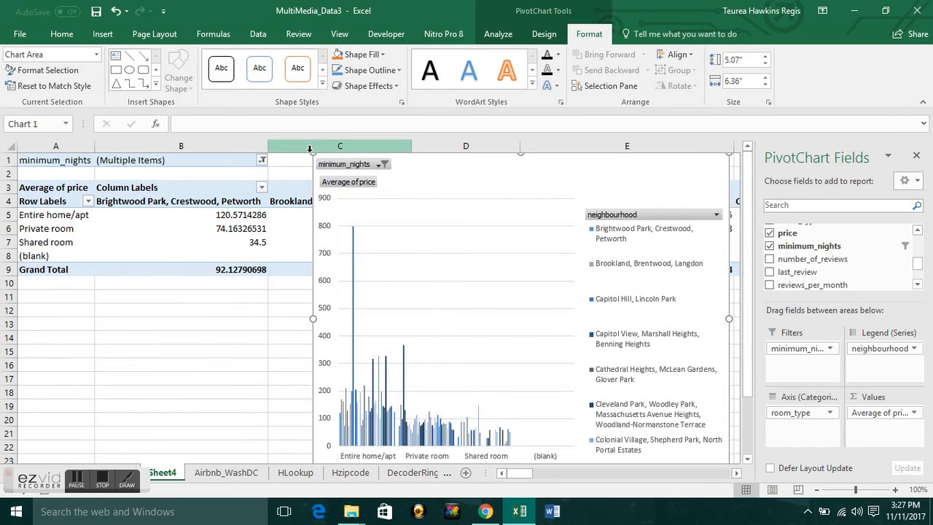
pyautogui.moveTo(345, 299); pyautogui.dragTo(345, 299)
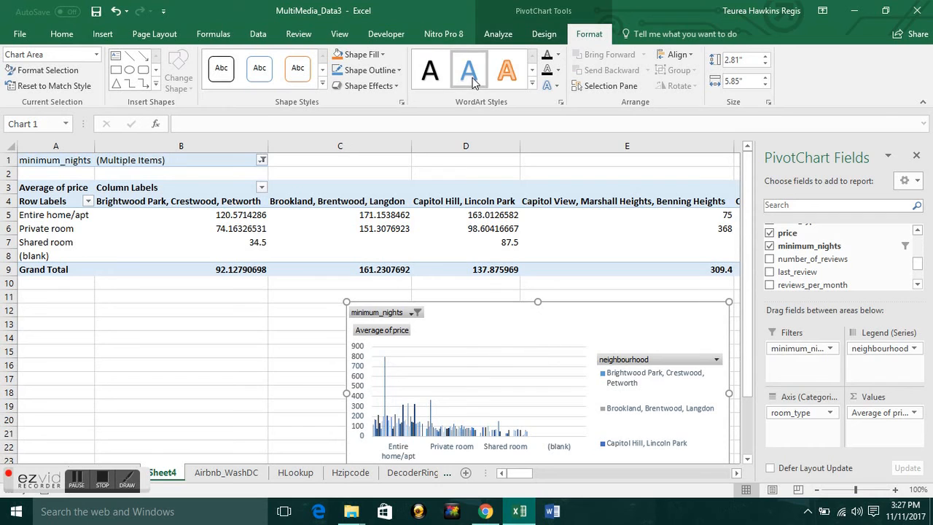
pyautogui.click(511, 73)
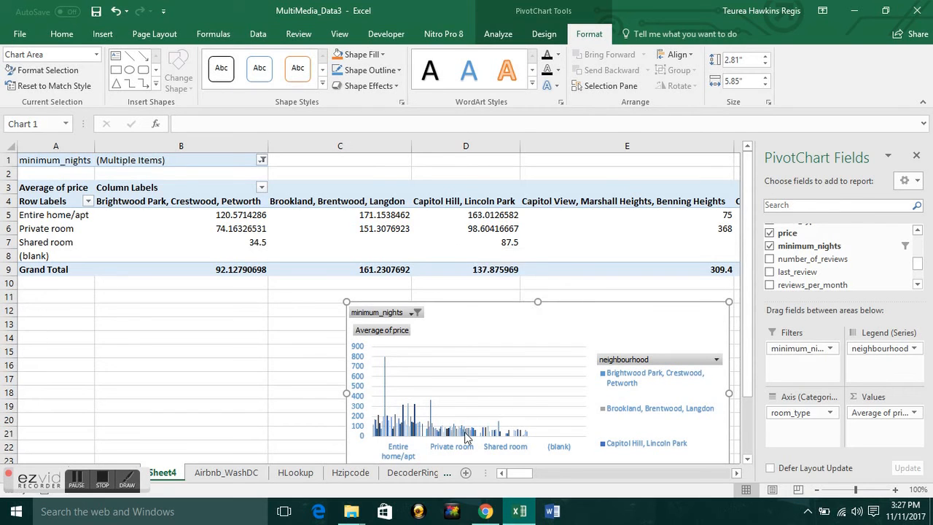
pyautogui.click(102, 481)
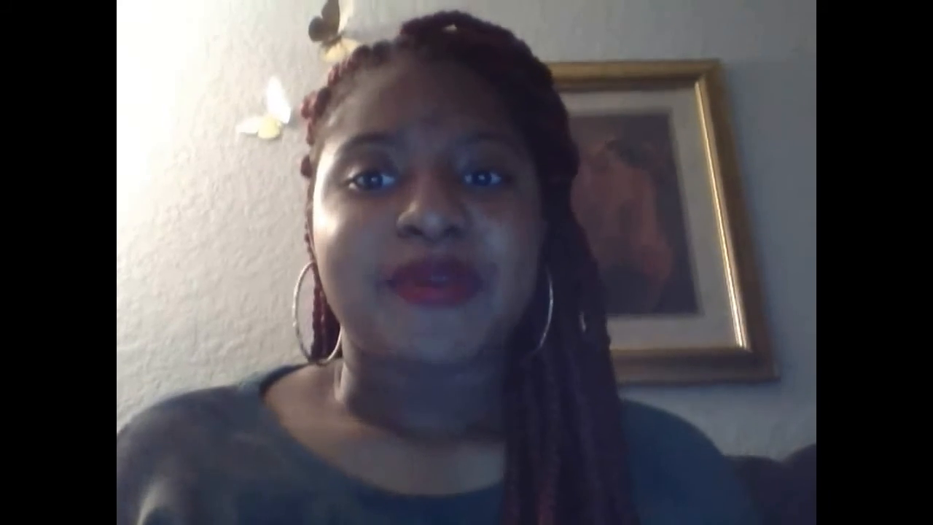